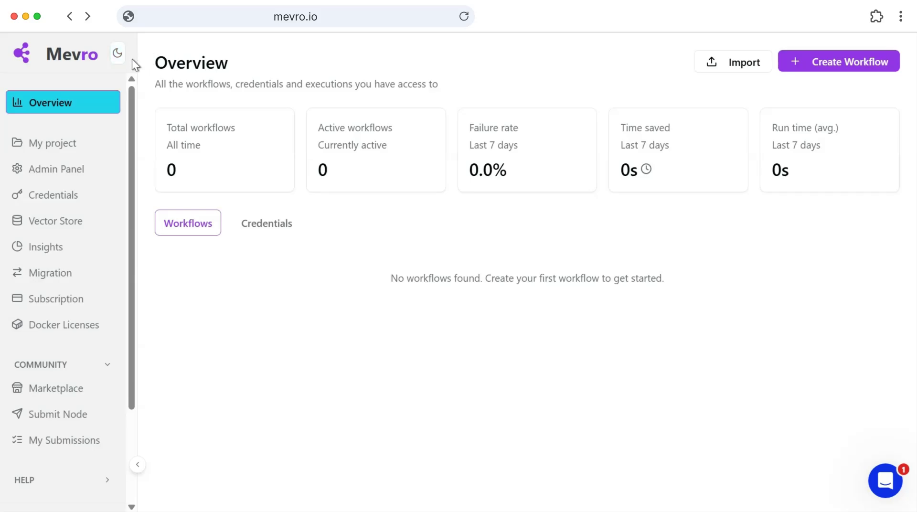
- Switch the interface to the dark theme and return it to the light theme
{"action": "left_click", "coordinate": [118, 56]}
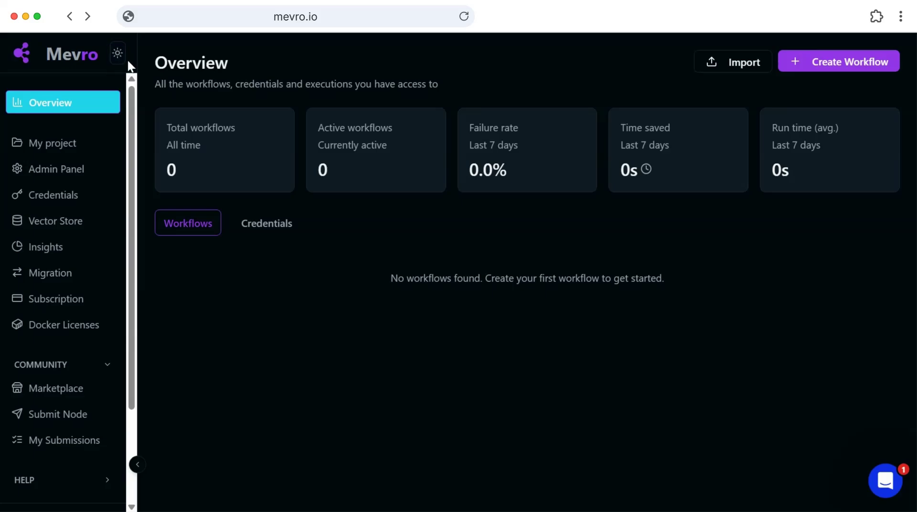
{"action": "left_click", "coordinate": [118, 53]}
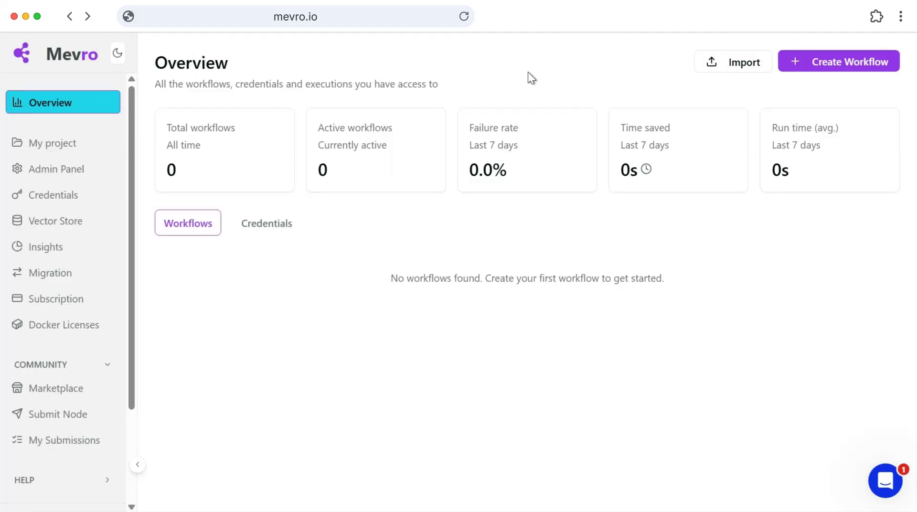
- Create a new workflow with the Manual Builder and name it "My First Automation"
{"action": "left_click", "coordinate": [843, 65]}
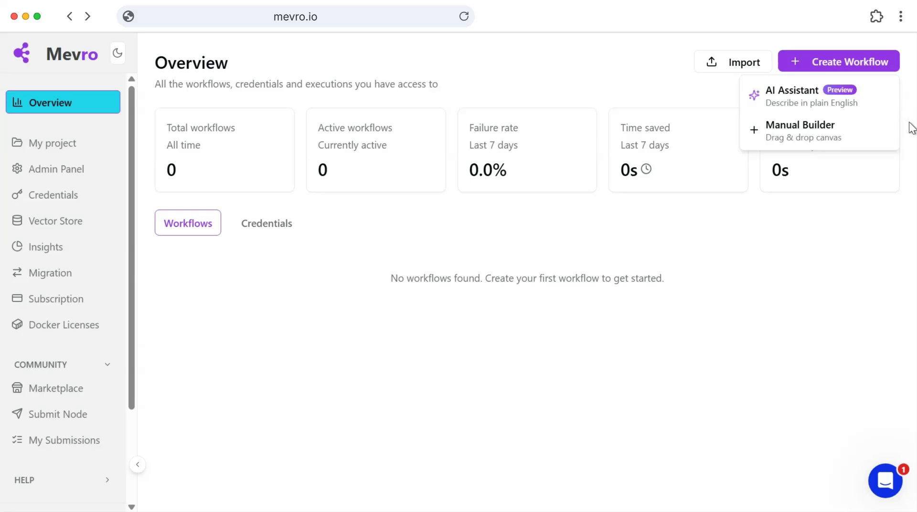
{"action": "left_click", "coordinate": [846, 145]}
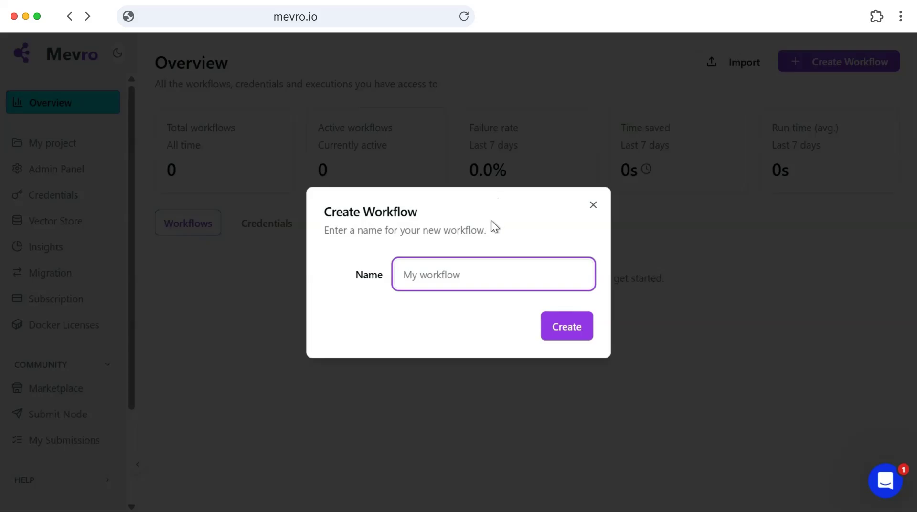
{"action": "type", "text": "My First Automation"}
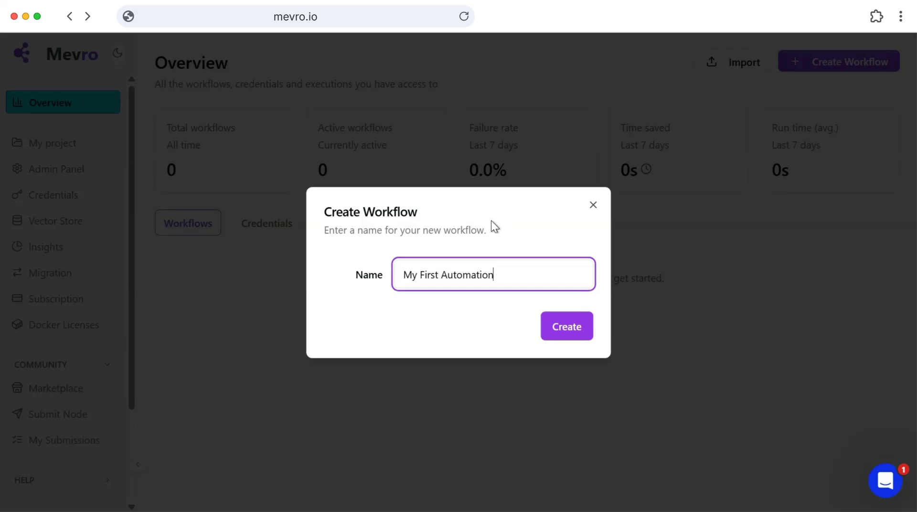
{"action": "left_click", "coordinate": [582, 328]}
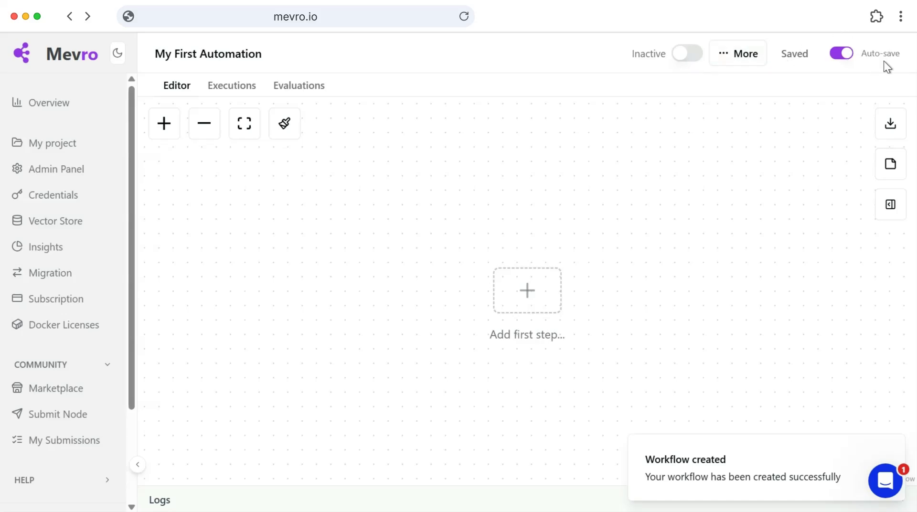
- Turn the workflow's auto-save off and back on
{"action": "left_click", "coordinate": [847, 59]}
{"action": "left_click", "coordinate": [844, 62]}
- Add a Form Submission trigger as the workflow's first step, dismissing the workflow-created notification
{"action": "left_click", "coordinate": [534, 300]}
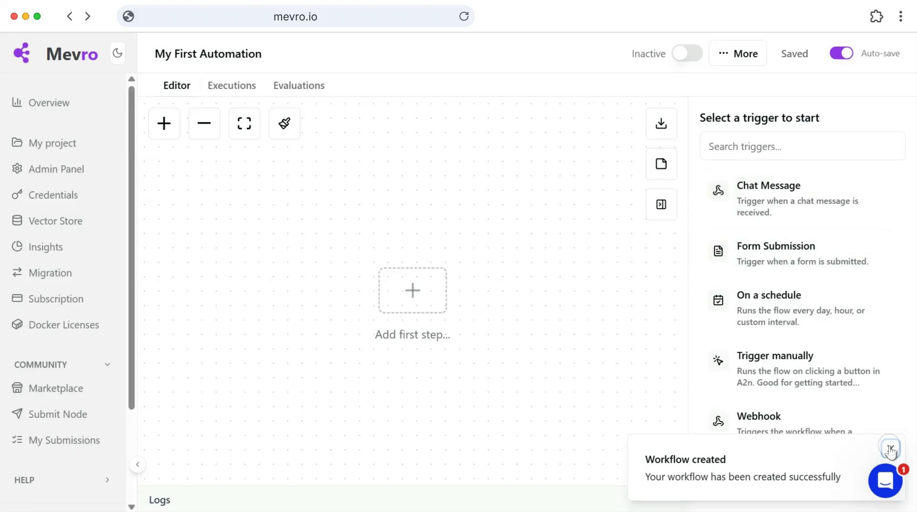
{"action": "left_click", "coordinate": [889, 447]}
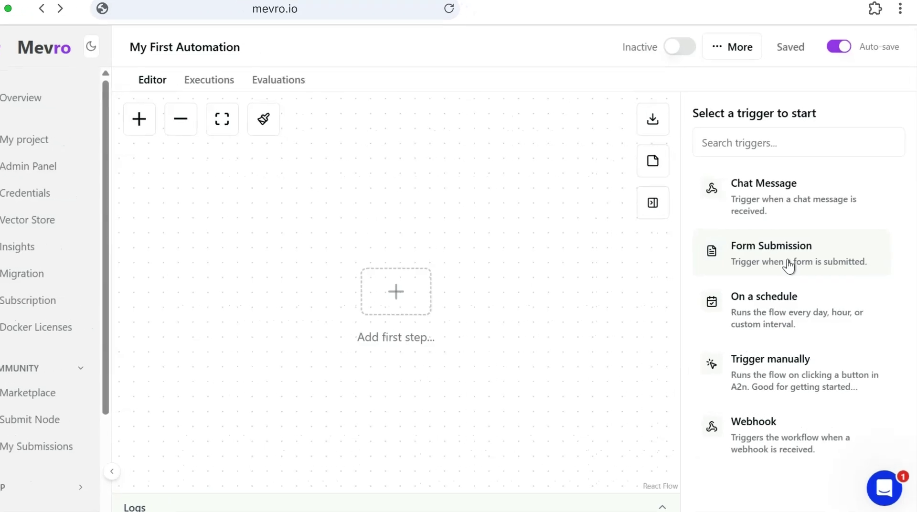
{"action": "left_click", "coordinate": [792, 265]}
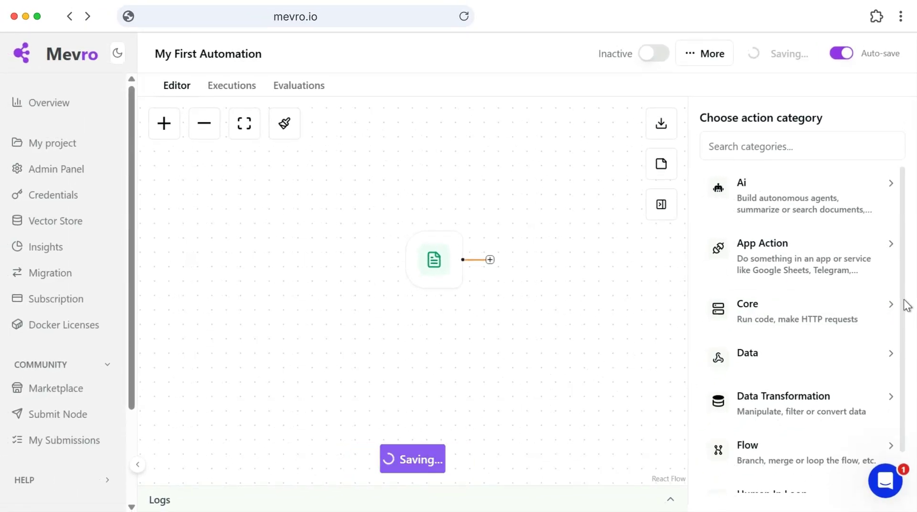
{"action": "mouse_move", "coordinate": [423, 258]}
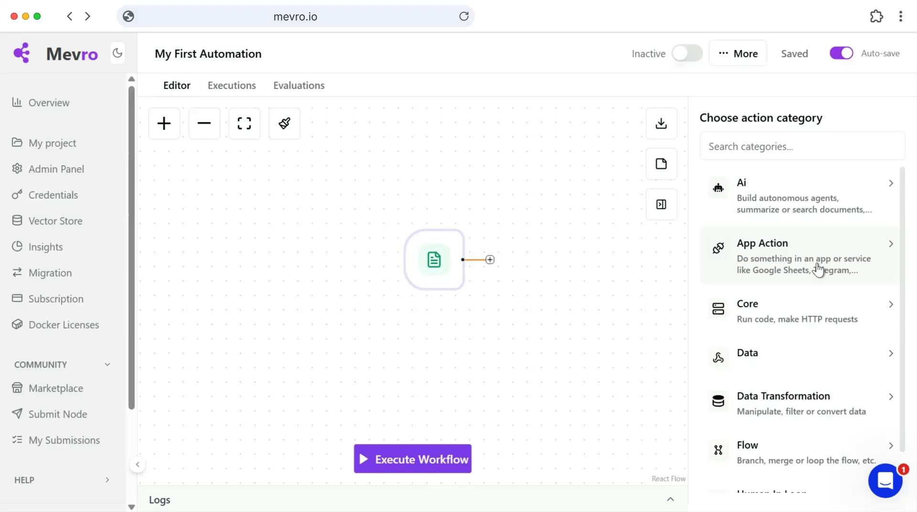
- Find the Send Email node among the app actions and add it after the form trigger with its default configuration
{"action": "left_click", "coordinate": [819, 270]}
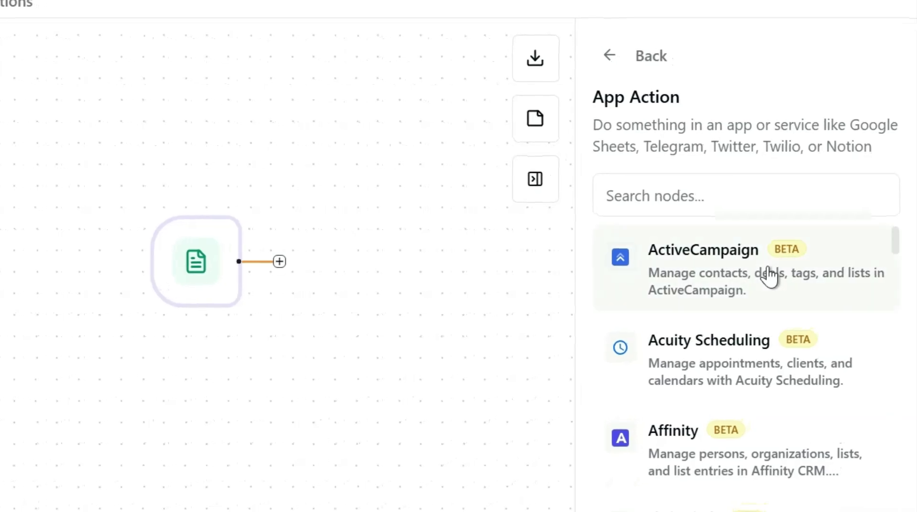
{"action": "left_click", "coordinate": [739, 189]}
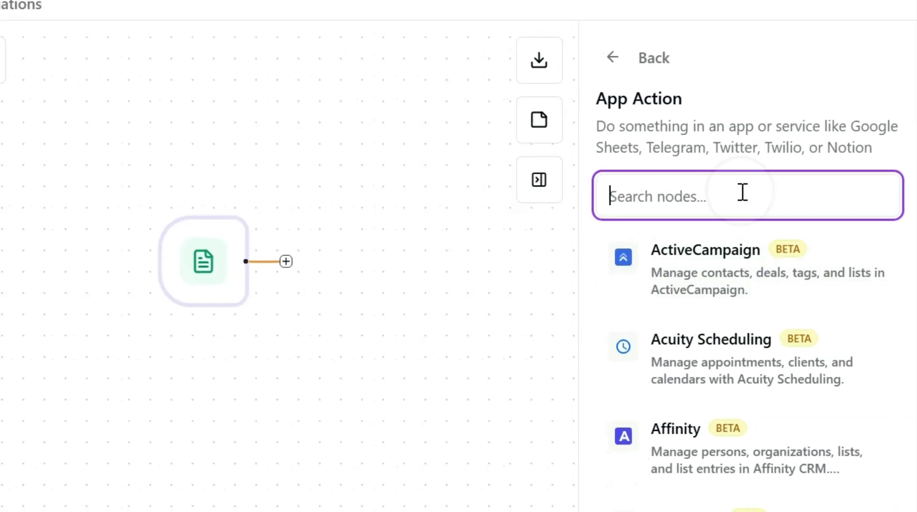
{"action": "type", "text": "Emai"}
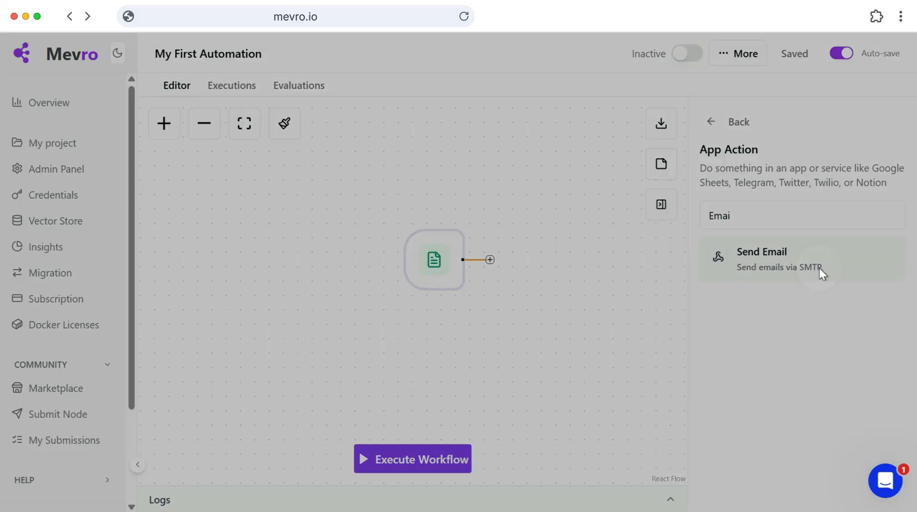
{"action": "left_click", "coordinate": [819, 270]}
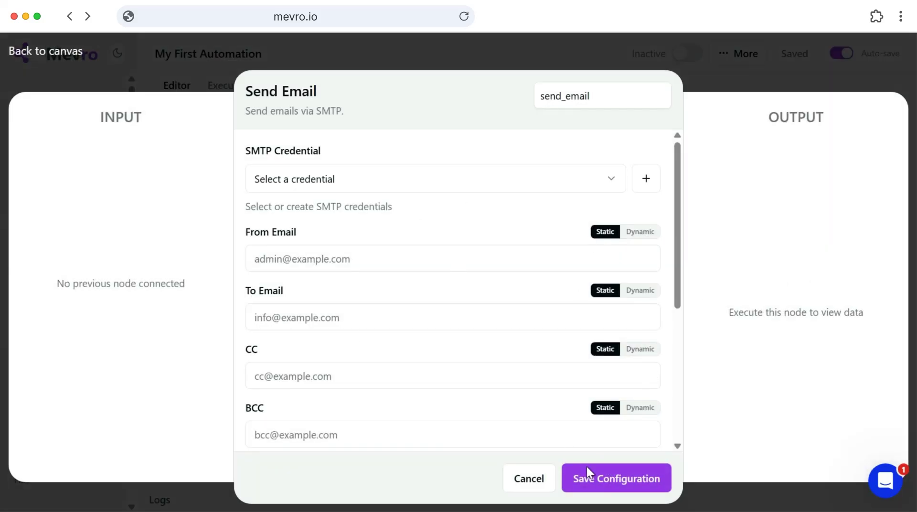
{"action": "left_click", "coordinate": [617, 480]}
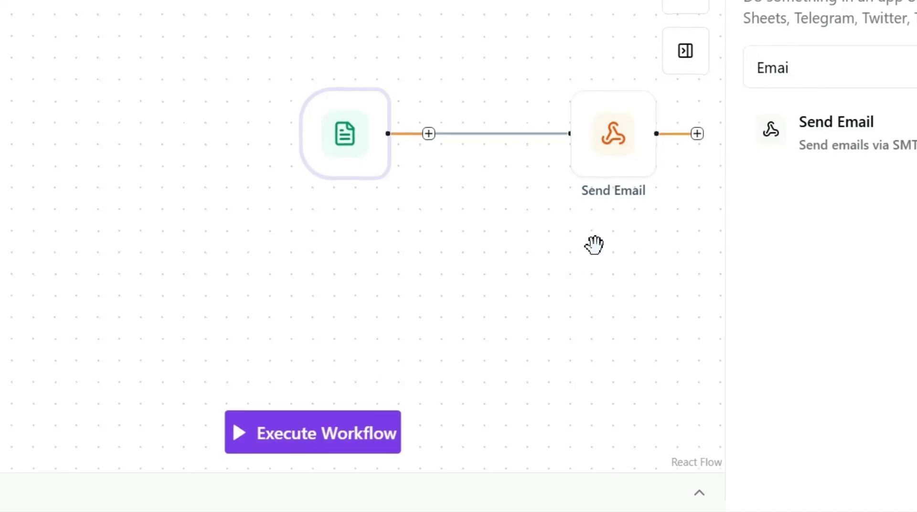
- Remove the connection between the form trigger and the Send Email node, and reconnect the two nodes
{"action": "left_click_drag", "start_coordinate": [608, 244], "coordinate": [451, 244]}
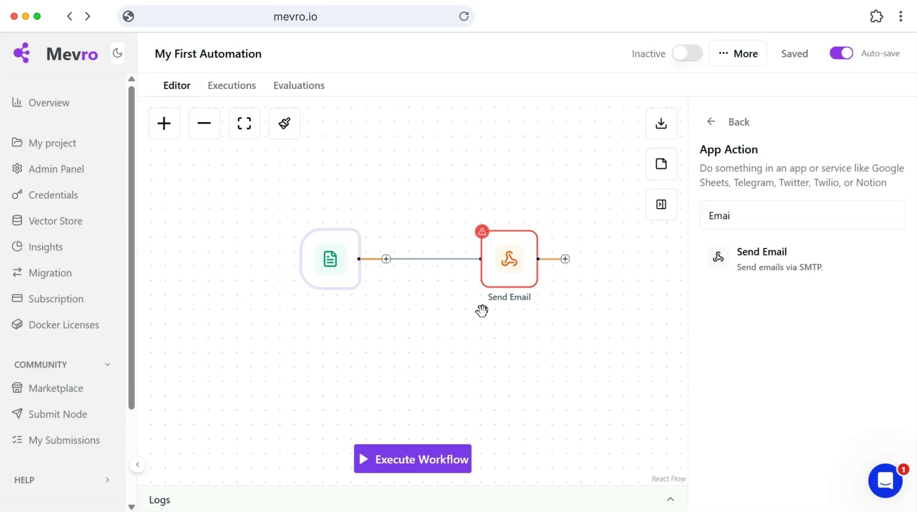
{"action": "mouse_move", "coordinate": [428, 261]}
{"action": "left_click", "coordinate": [417, 262]}
{"action": "mouse_move", "coordinate": [357, 261]}
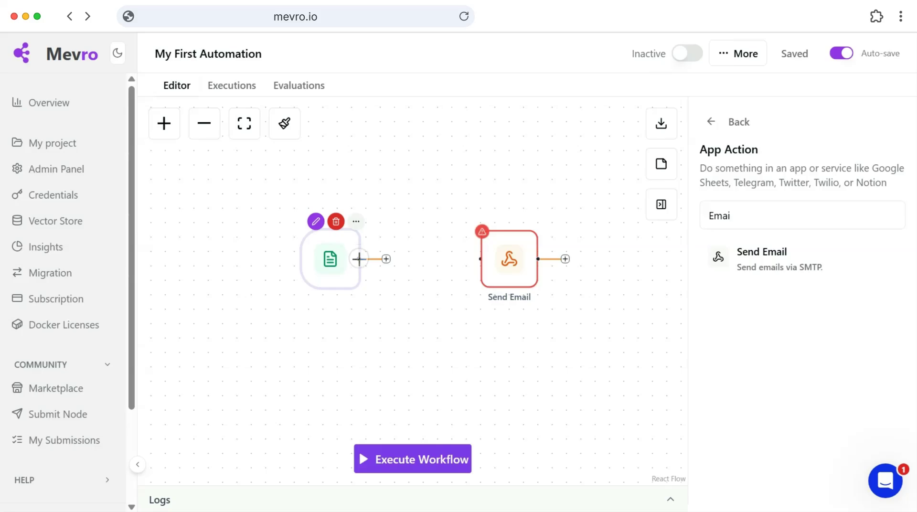
{"action": "left_click_drag", "start_coordinate": [359, 259], "coordinate": [481, 259]}
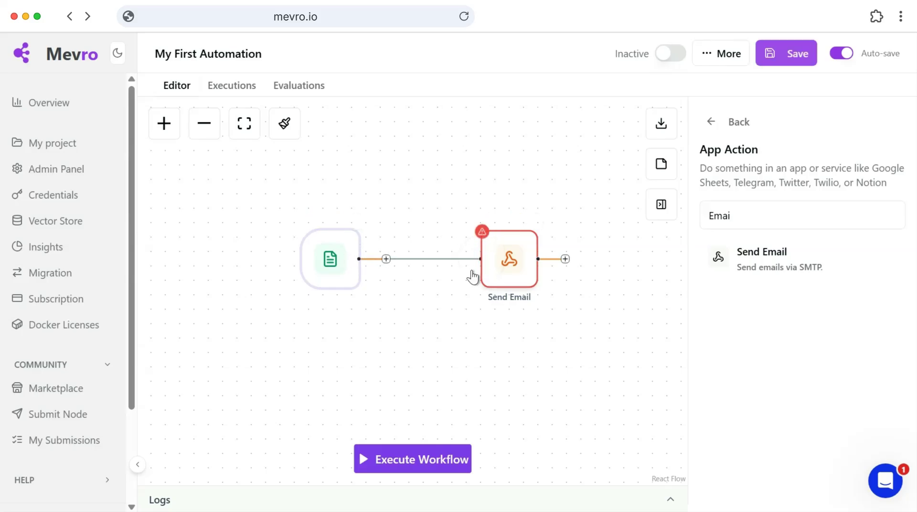
- Examine the Form Submission trigger's settings, from form title to submit button text, and close them without saving
{"action": "mouse_move", "coordinate": [324, 223]}
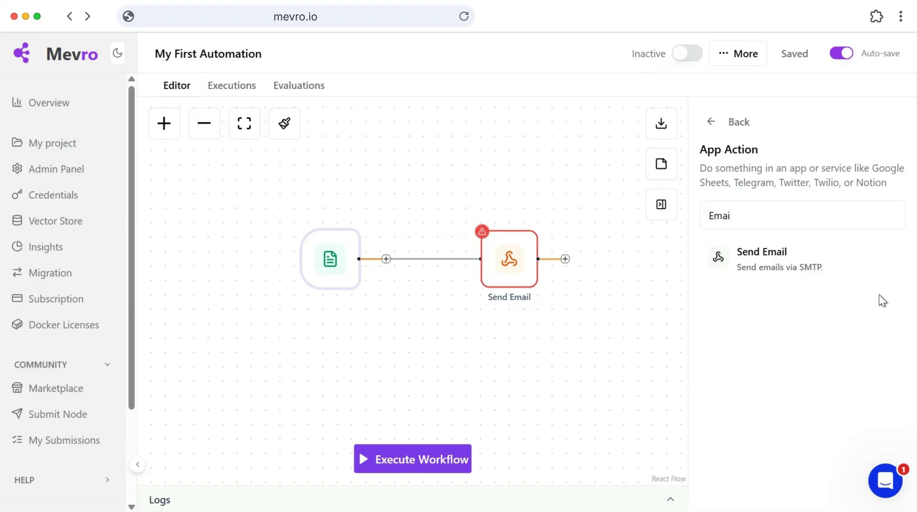
{"action": "mouse_move", "coordinate": [480, 260]}
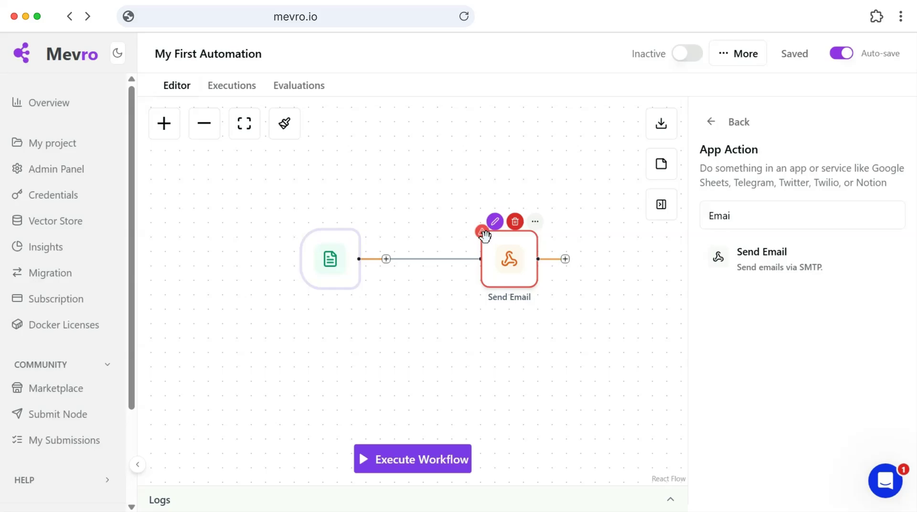
{"action": "mouse_move", "coordinate": [484, 235]}
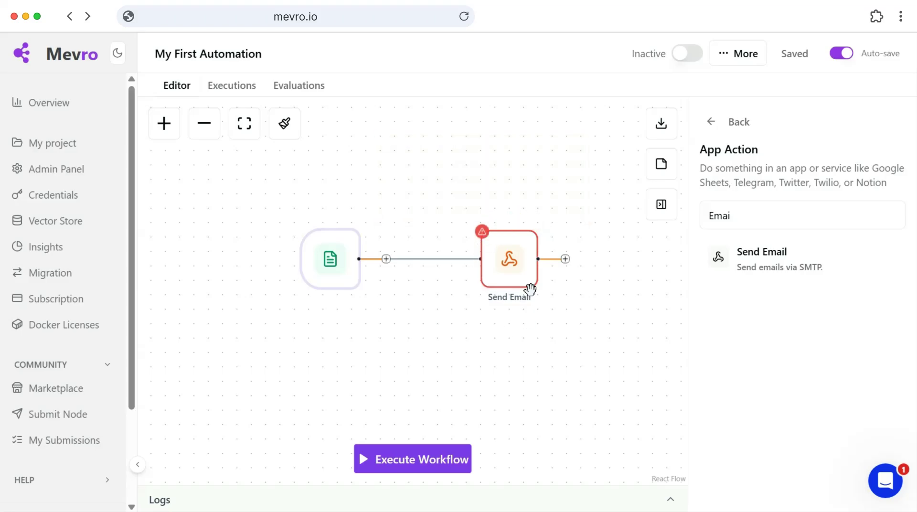
{"action": "mouse_move", "coordinate": [339, 259]}
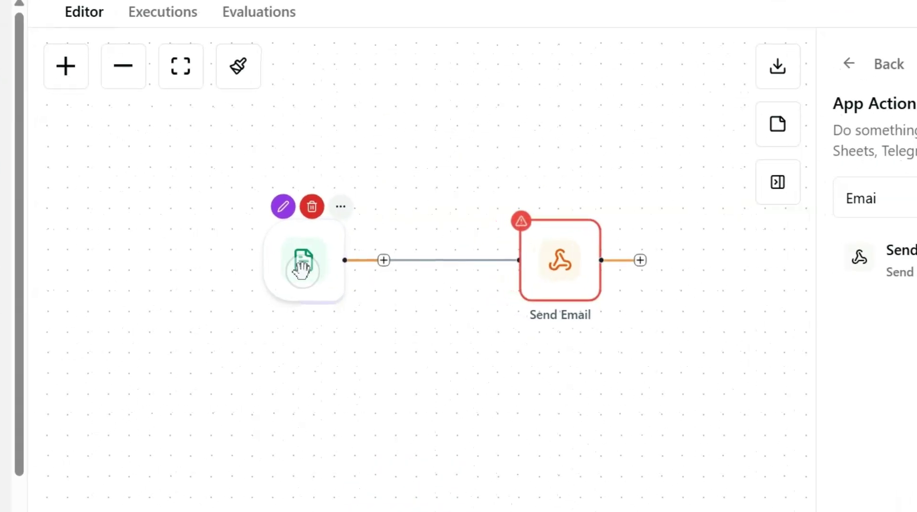
{"action": "double_click", "coordinate": [334, 259]}
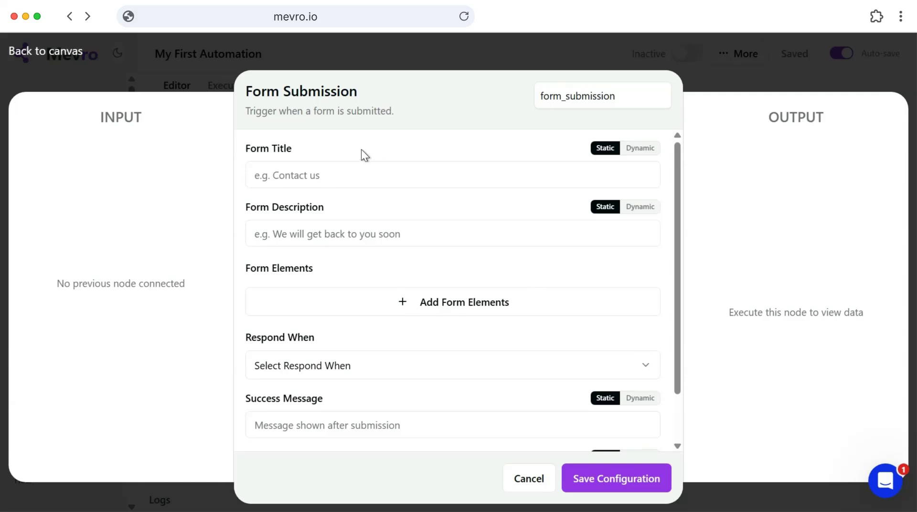
{"action": "left_click", "coordinate": [329, 173]}
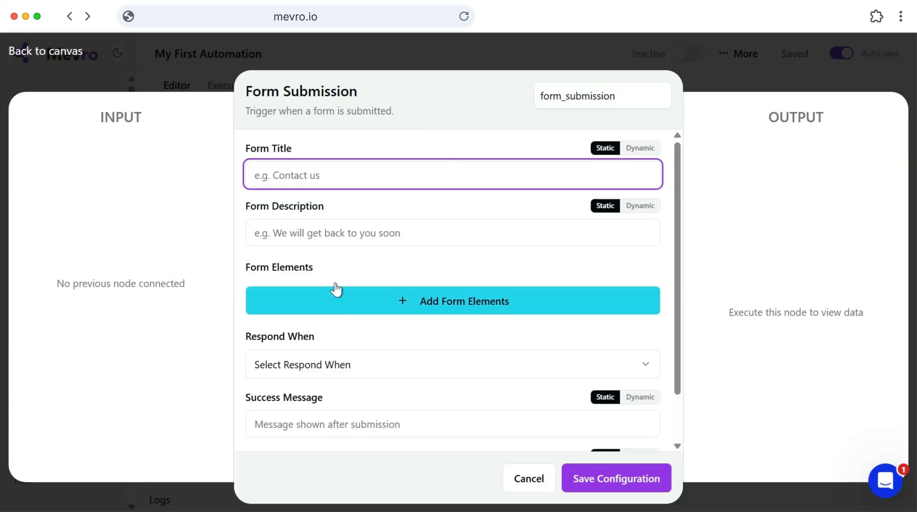
{"action": "left_click", "coordinate": [332, 233]}
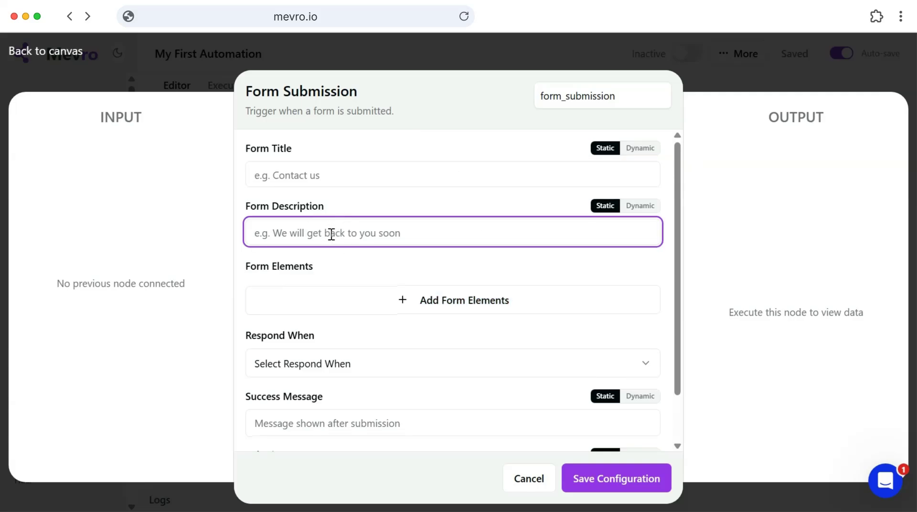
{"action": "left_click", "coordinate": [324, 169]}
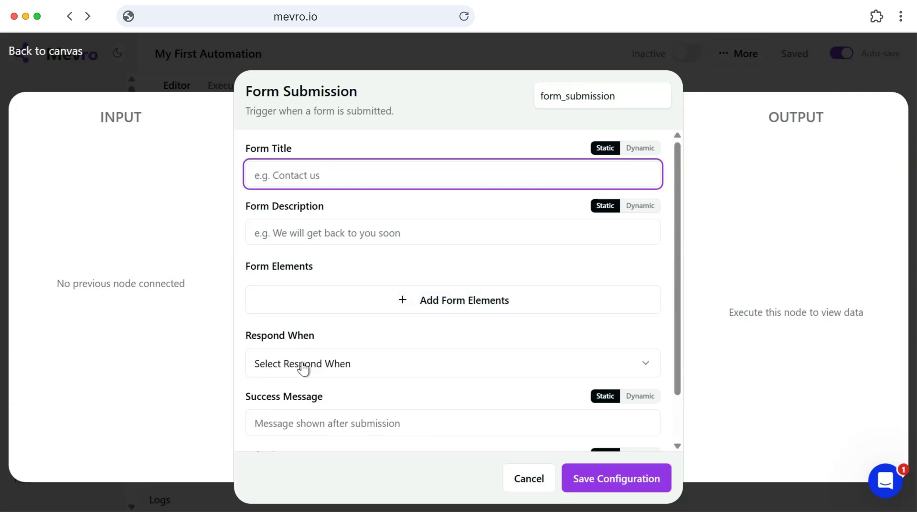
{"action": "scroll", "coordinate": [303, 369], "scroll_direction": "down", "scroll_amount": 2}
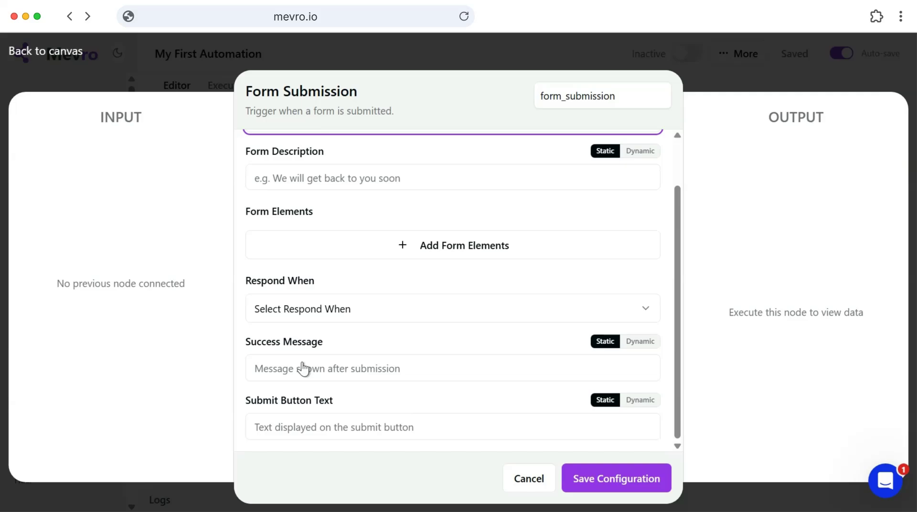
{"action": "scroll", "coordinate": [303, 363], "scroll_direction": "up", "scroll_amount": 2}
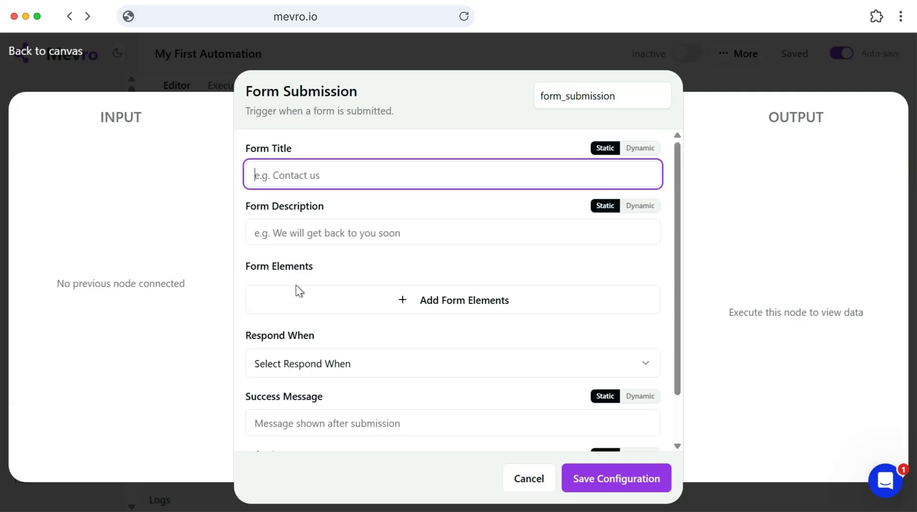
{"action": "scroll", "coordinate": [408, 343], "scroll_direction": "down", "scroll_amount": 2}
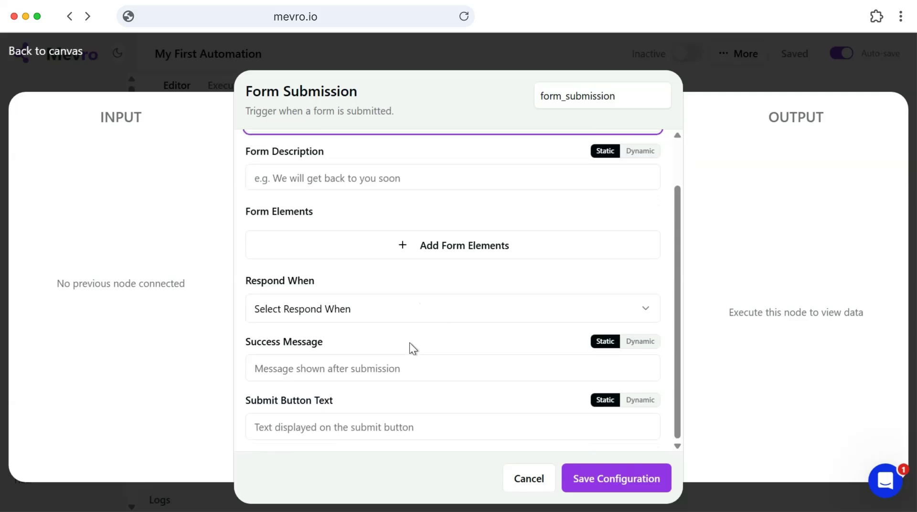
{"action": "left_click", "coordinate": [532, 483]}
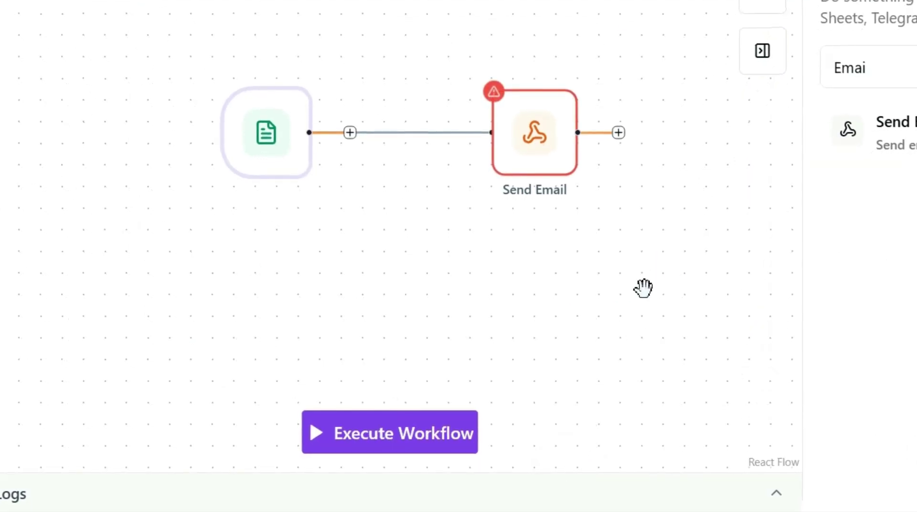
- Review the Send Email node's configuration issues, SMTP credential, recipient, subject and format settings, and close them without saving
{"action": "double_click", "coordinate": [529, 135]}
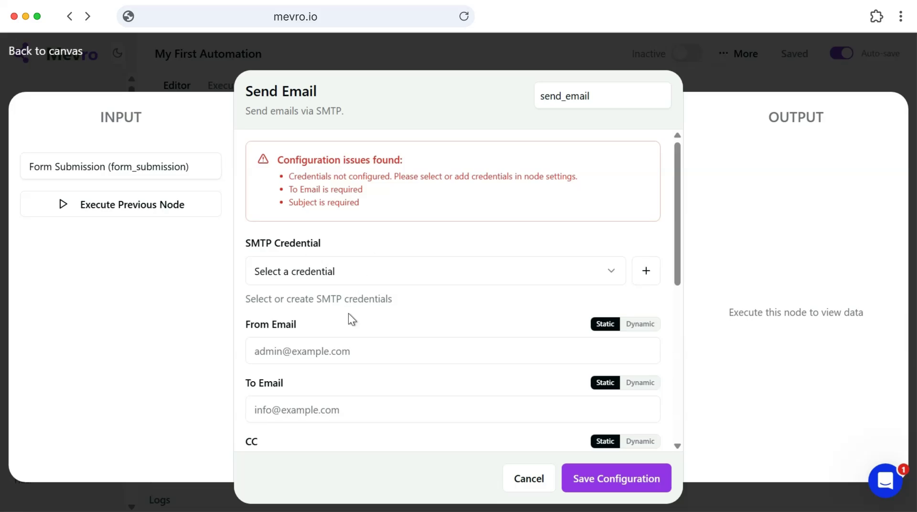
{"action": "scroll", "coordinate": [355, 346], "scroll_direction": "down", "scroll_amount": 3}
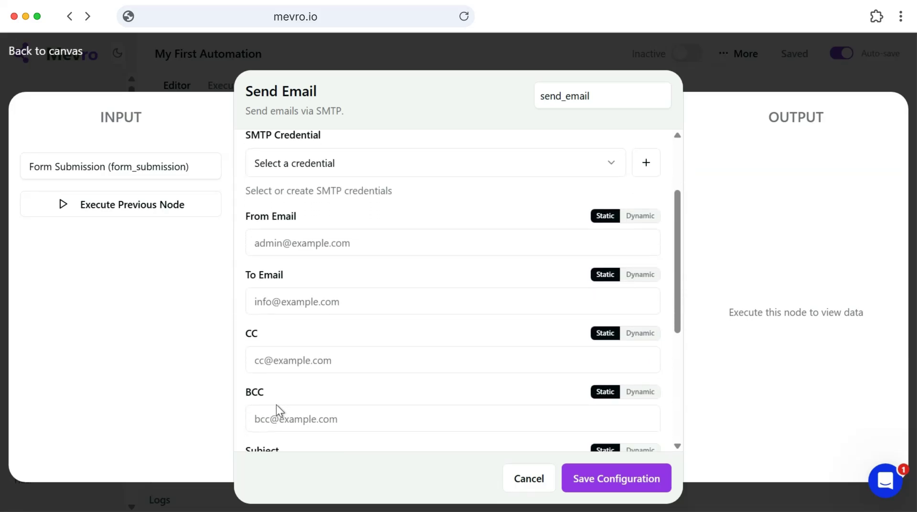
{"action": "scroll", "coordinate": [276, 405], "scroll_direction": "down", "scroll_amount": 3}
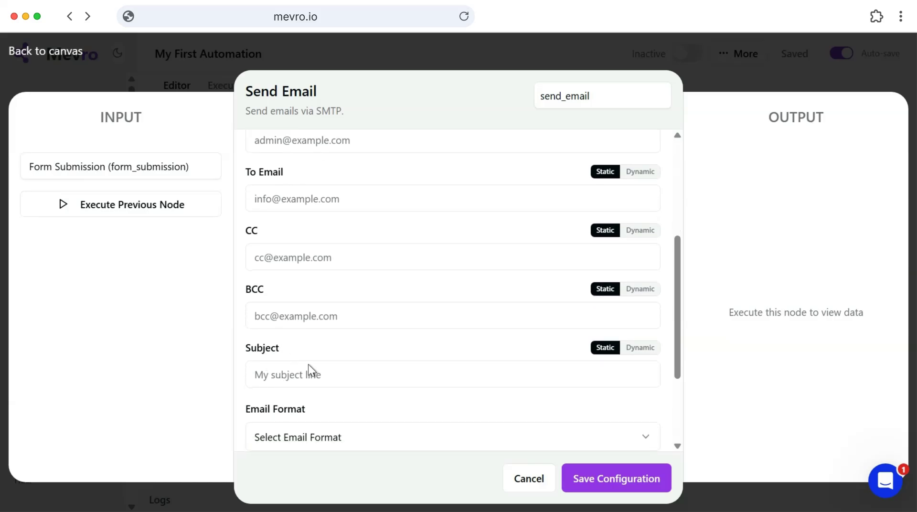
{"action": "scroll", "coordinate": [307, 390], "scroll_direction": "down", "scroll_amount": 3}
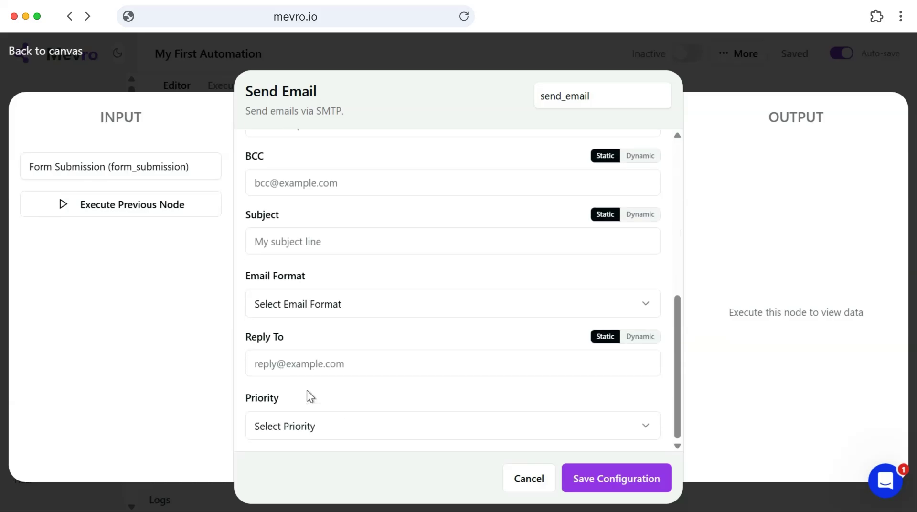
{"action": "scroll", "coordinate": [307, 391], "scroll_direction": "up", "scroll_amount": 10}
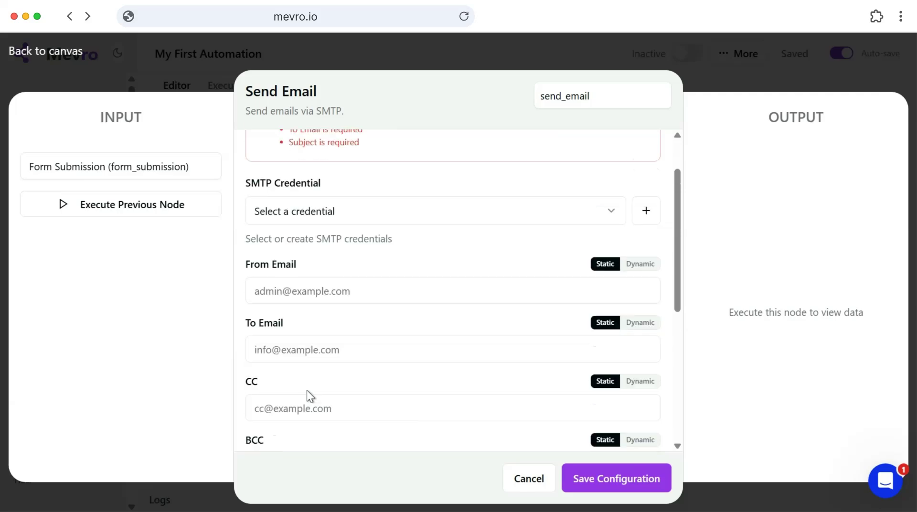
{"action": "scroll", "coordinate": [306, 391], "scroll_direction": "up", "scroll_amount": 1}
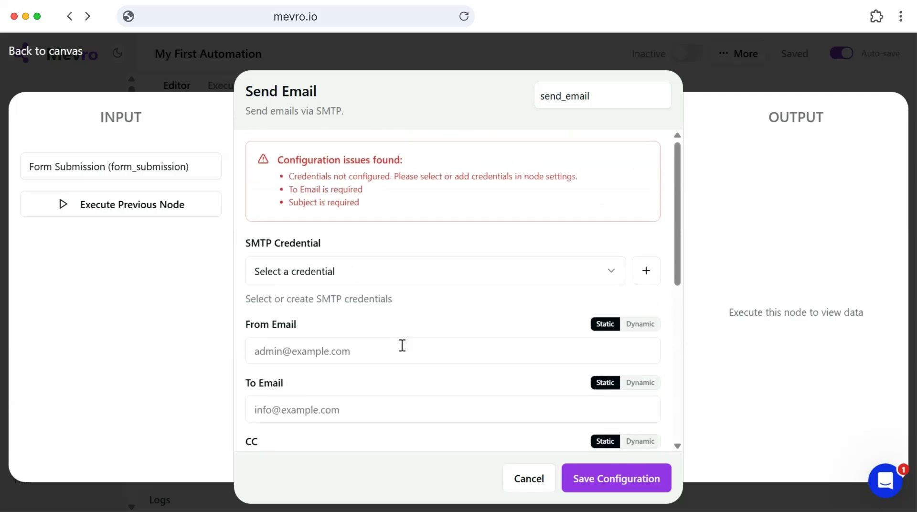
{"action": "scroll", "coordinate": [402, 345], "scroll_direction": "down", "scroll_amount": 8}
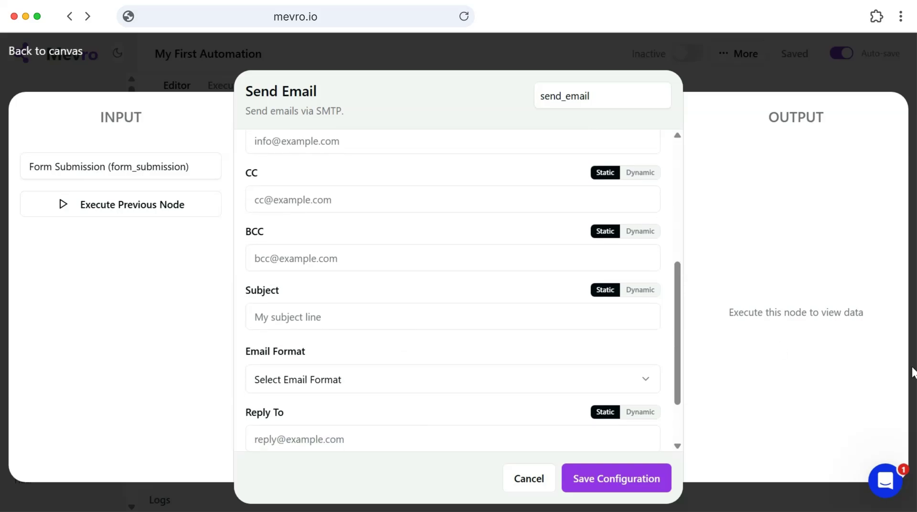
{"action": "left_click", "coordinate": [514, 486]}
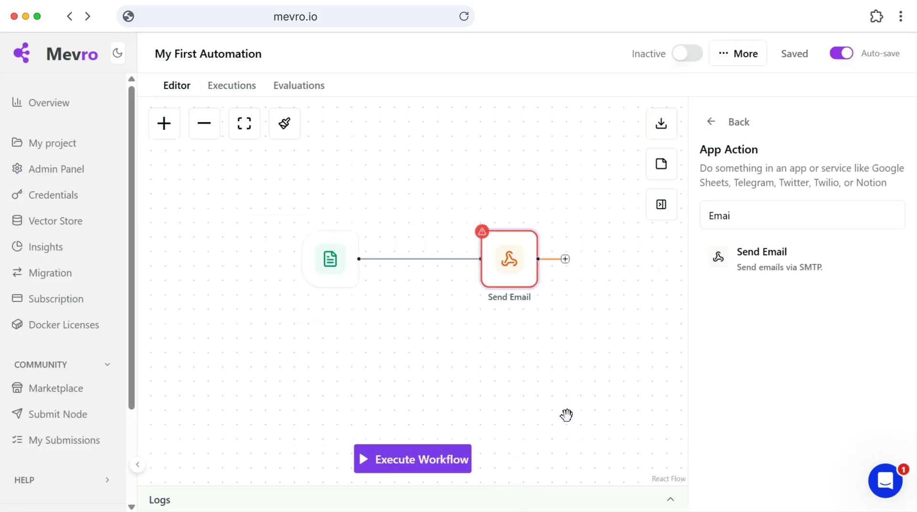